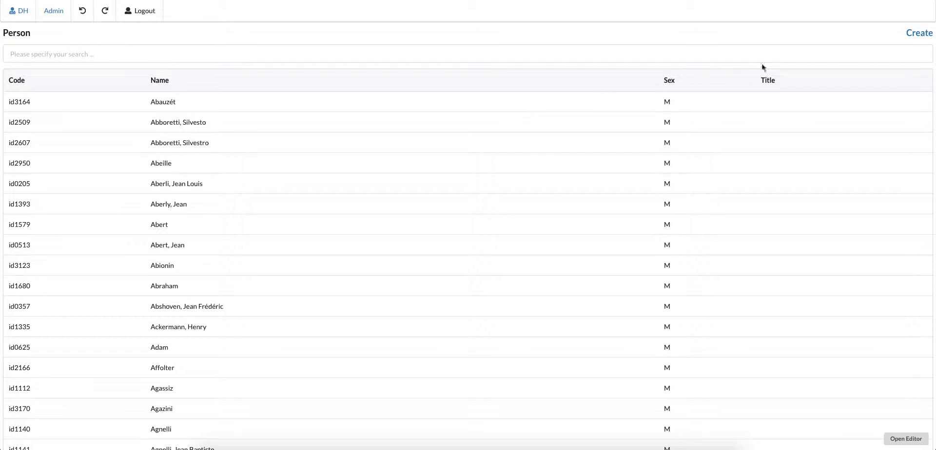
- Check the create form reached from the Person list, return to the list and switch to the Person view configuration
{"action": "left_click", "coordinate": [916, 36]}
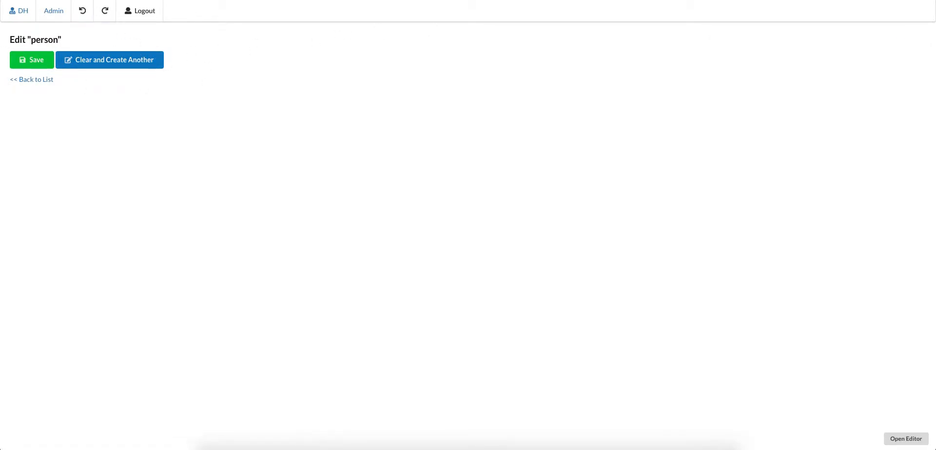
{"action": "key", "text": "alt+Left"}
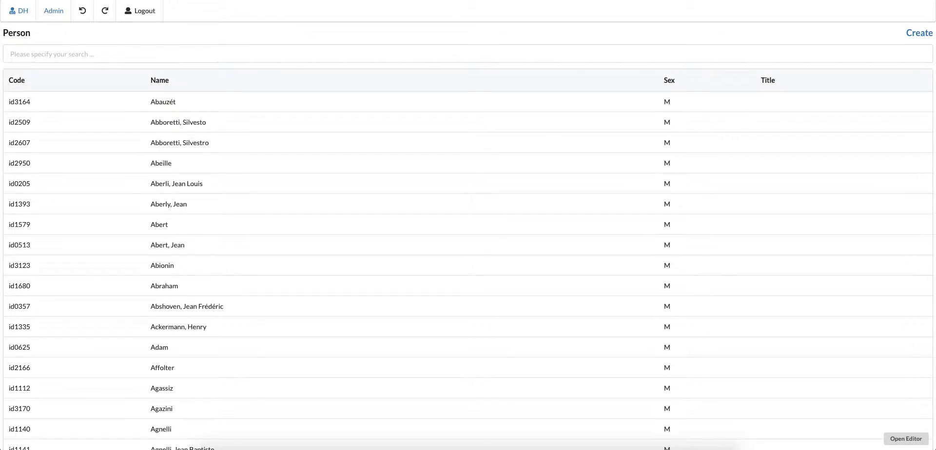
{"action": "key", "text": "ctrl+Tab"}
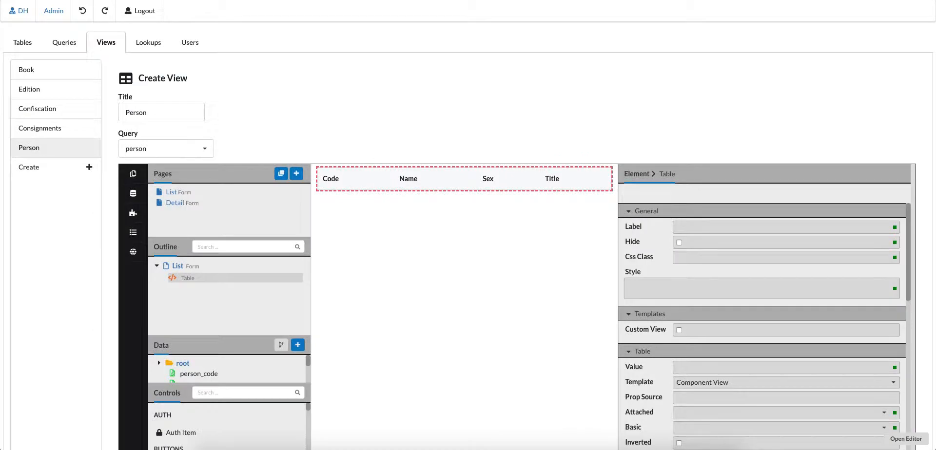
- Select the table on the Person view's List page and set its Template to View Template
{"action": "left_click", "coordinate": [171, 192]}
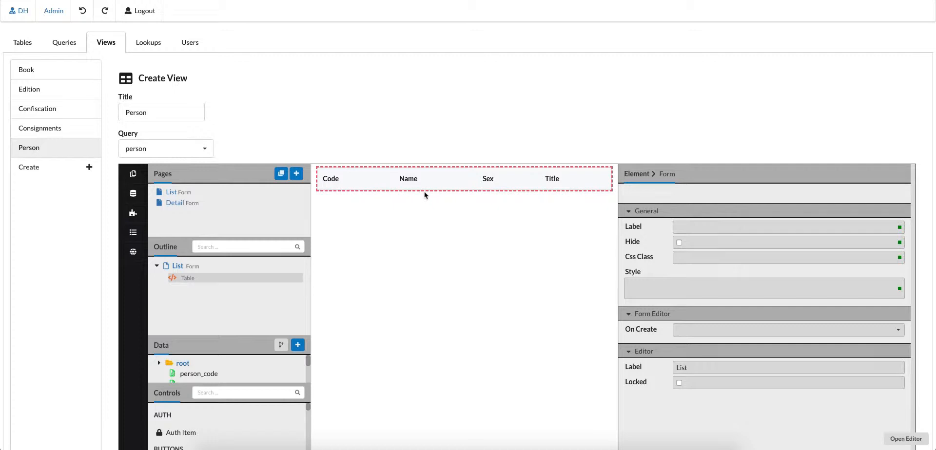
{"action": "left_click", "coordinate": [329, 197]}
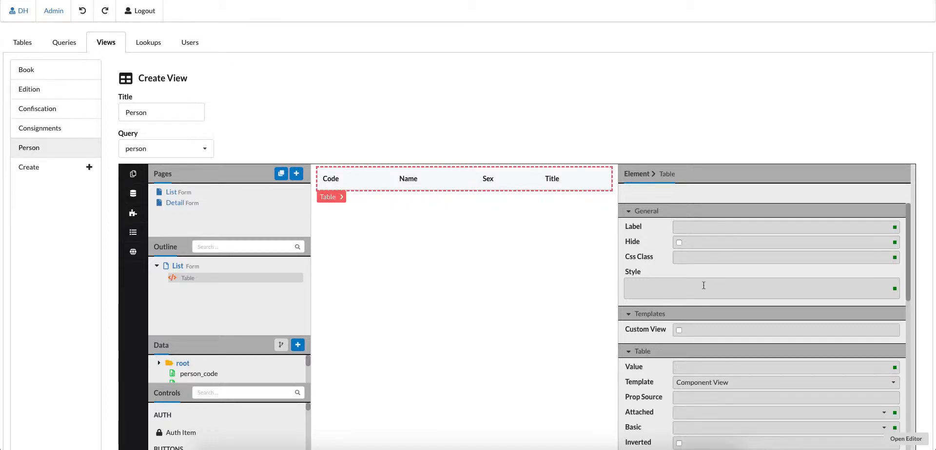
{"action": "scroll", "coordinate": [706, 285], "scroll_direction": "down", "scroll_amount": 1}
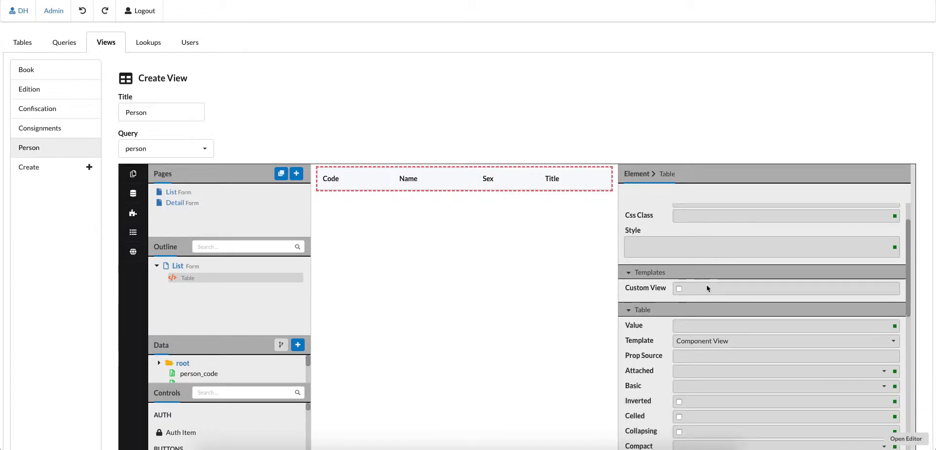
{"action": "scroll", "coordinate": [706, 285], "scroll_direction": "down", "scroll_amount": 1}
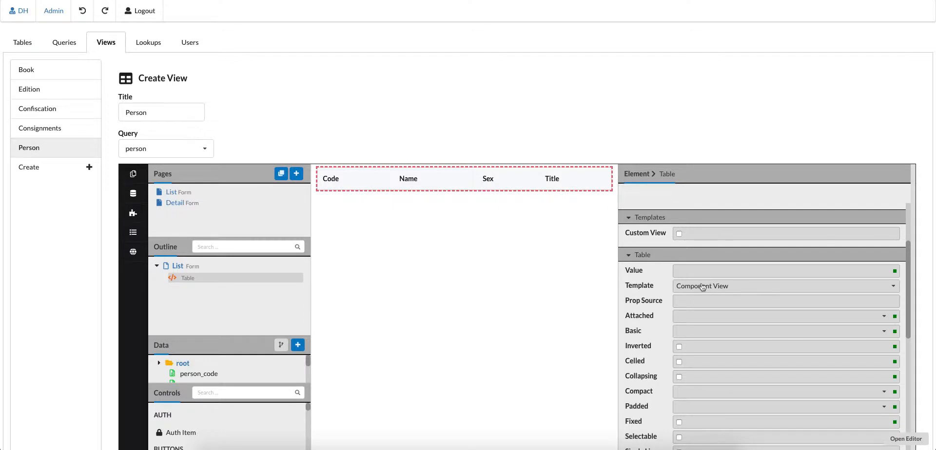
{"action": "left_click", "coordinate": [706, 289]}
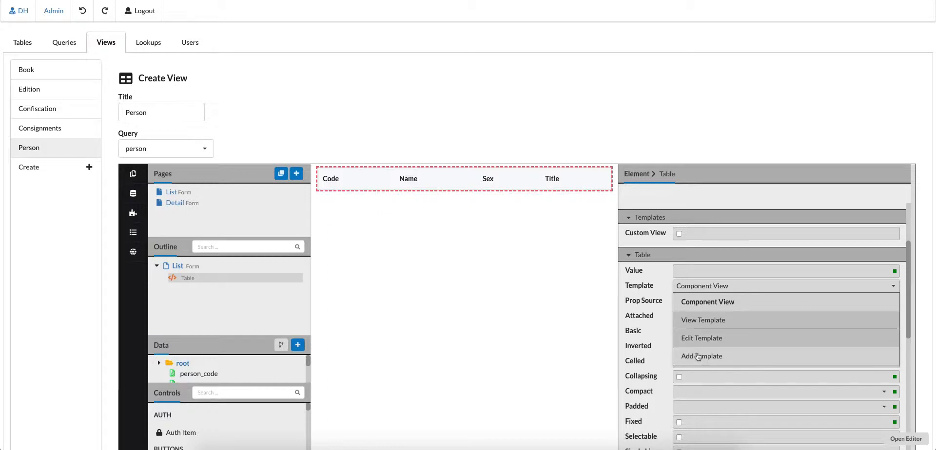
{"action": "left_click", "coordinate": [707, 324]}
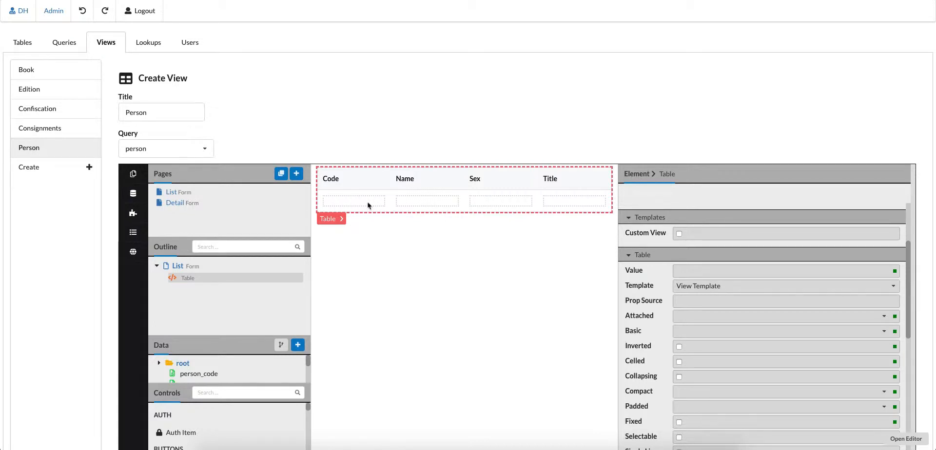
- Search the controls for "det" and place a Detail Link in the table's Code column
{"action": "left_click", "coordinate": [133, 213]}
{"action": "left_click", "coordinate": [221, 175]}
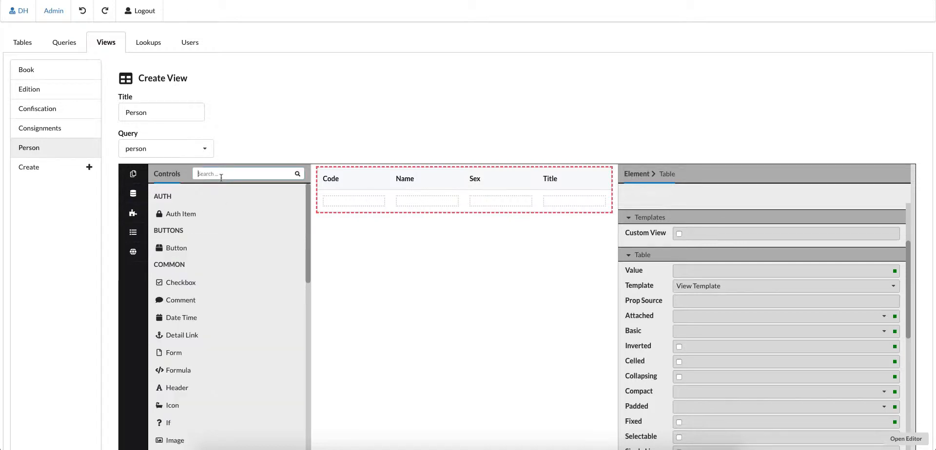
{"action": "type", "text": "de"}
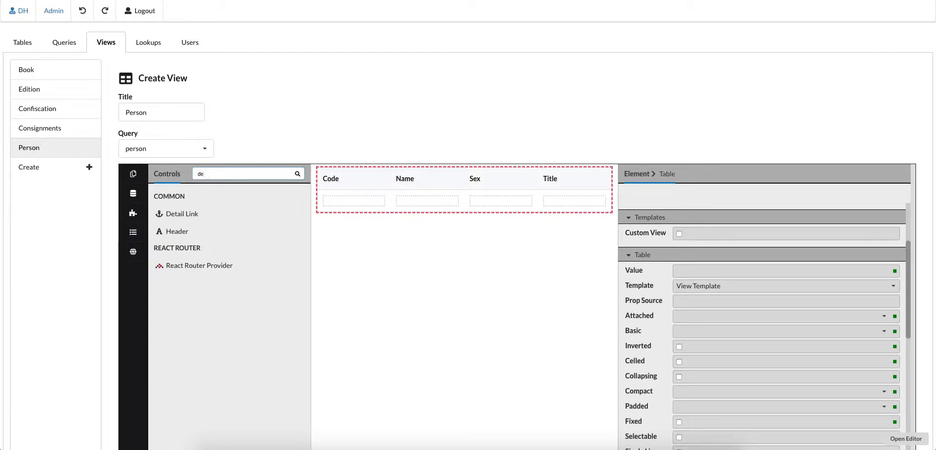
{"action": "key", "text": "BackSpace"}
{"action": "key", "text": "BackSpace"}
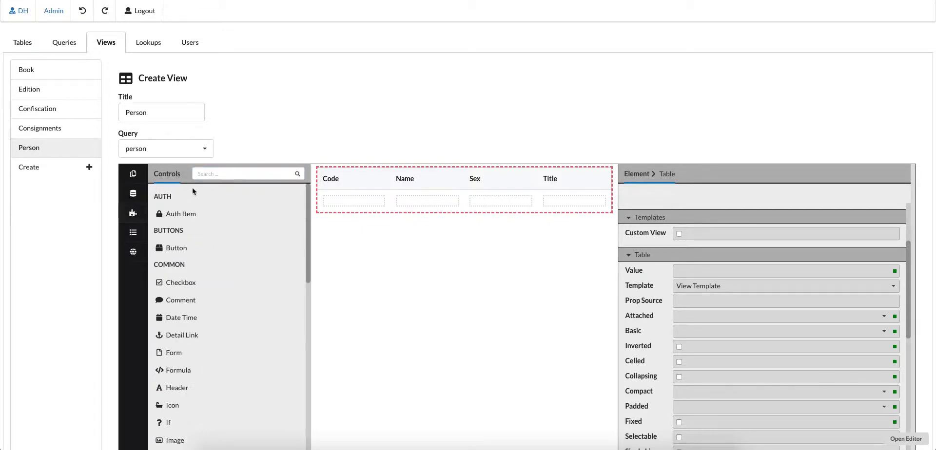
{"action": "type", "text": "de"}
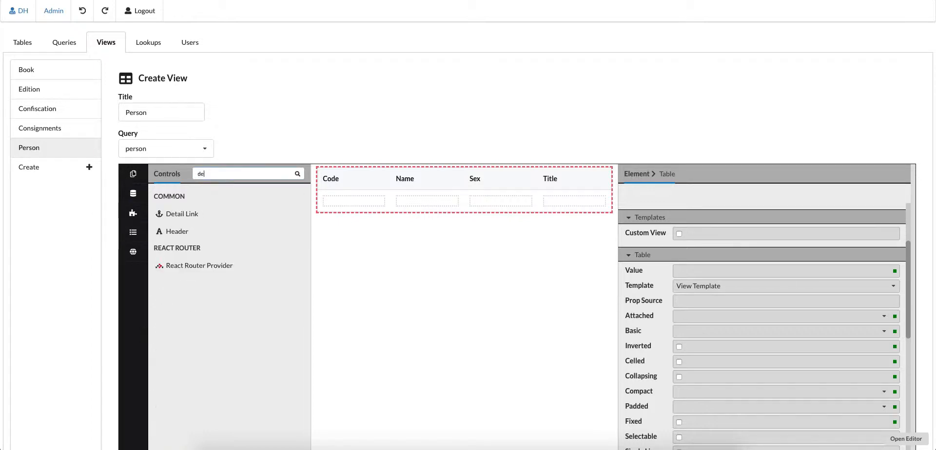
{"action": "type", "text": "t"}
{"action": "left_click_drag", "start_coordinate": [176, 213], "coordinate": [361, 201]}
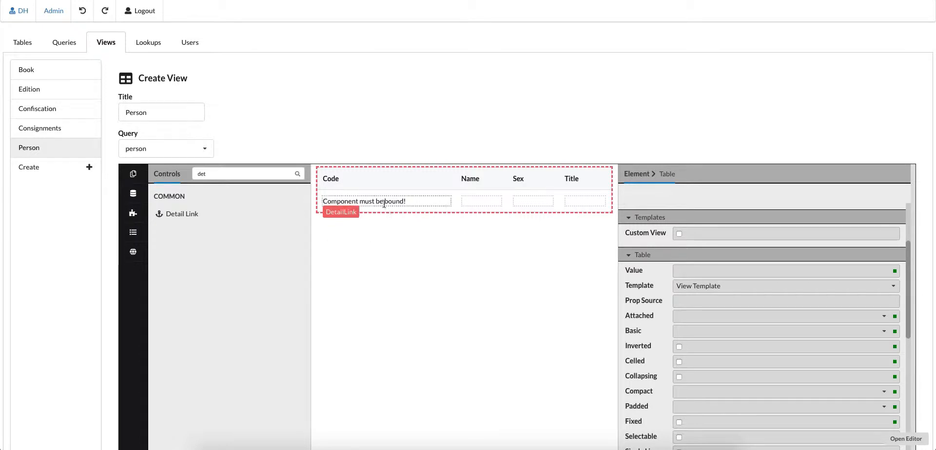
- Select the Detail Link in the Code column and bind its Value to person_code
{"action": "left_click", "coordinate": [337, 217]}
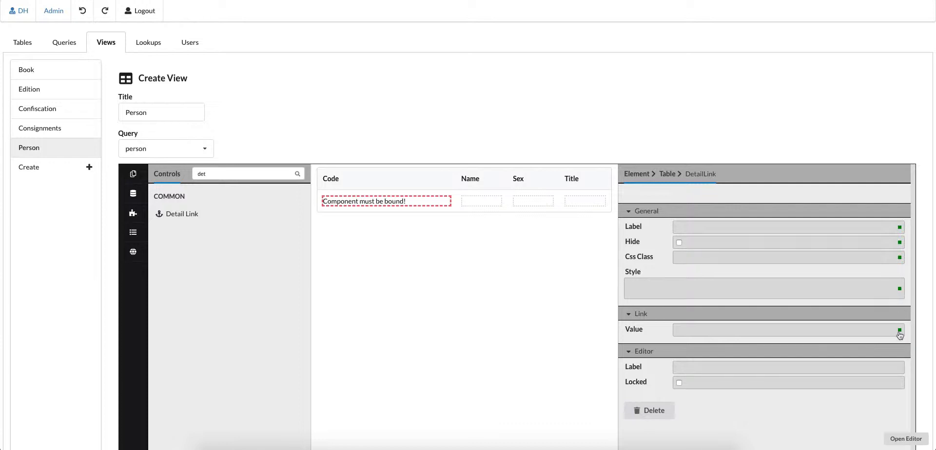
{"action": "mouse_move", "coordinate": [899, 335]}
{"action": "left_click", "coordinate": [890, 332]}
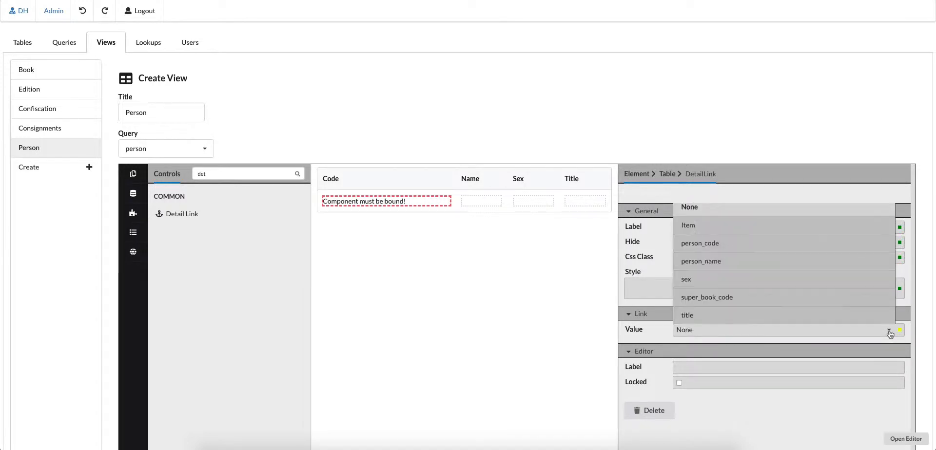
{"action": "left_click", "coordinate": [720, 243]}
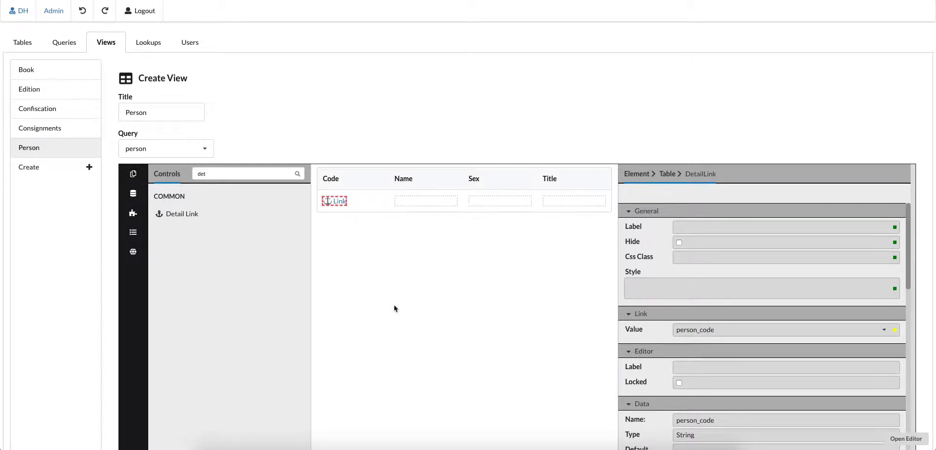
- Save the configuration, check the Code column in the Person list and return to the view editor
{"action": "scroll", "coordinate": [395, 309], "scroll_direction": "down", "scroll_amount": 2}
{"action": "scroll", "coordinate": [144, 383], "scroll_direction": "down", "scroll_amount": 1}
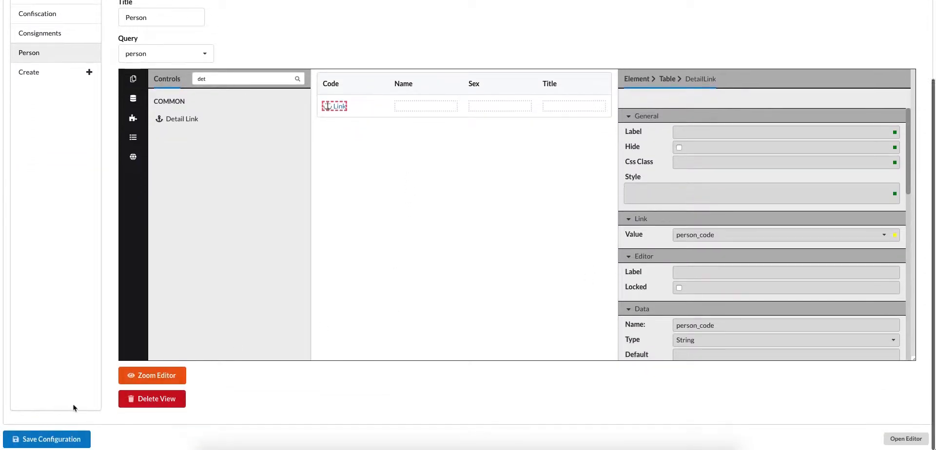
{"action": "left_click", "coordinate": [42, 442]}
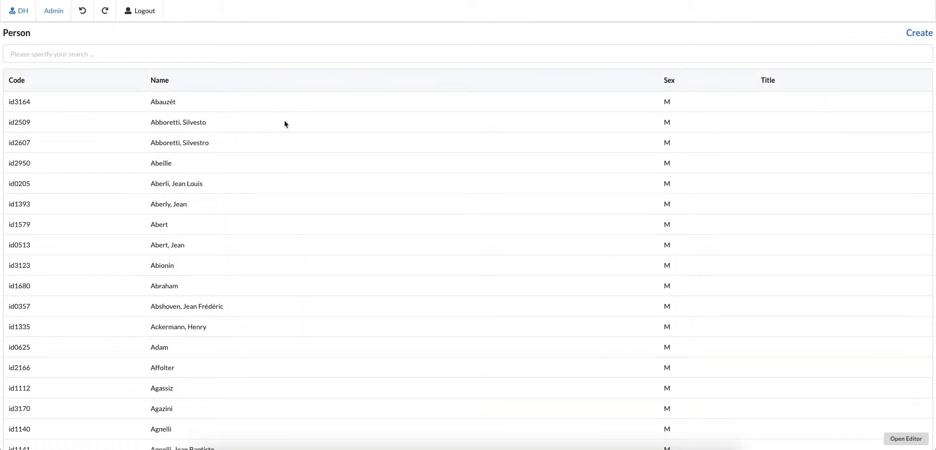
{"action": "left_click", "coordinate": [285, 124]}
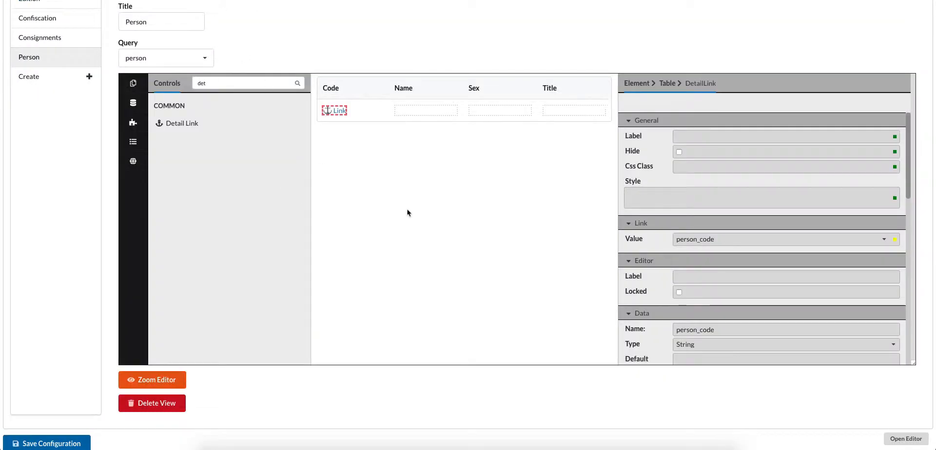
- Select the table, enable its Custom View option and set its Template to Component View
{"action": "scroll", "coordinate": [685, 274], "scroll_direction": "down", "scroll_amount": 2}
{"action": "scroll", "coordinate": [685, 274], "scroll_direction": "down", "scroll_amount": 2}
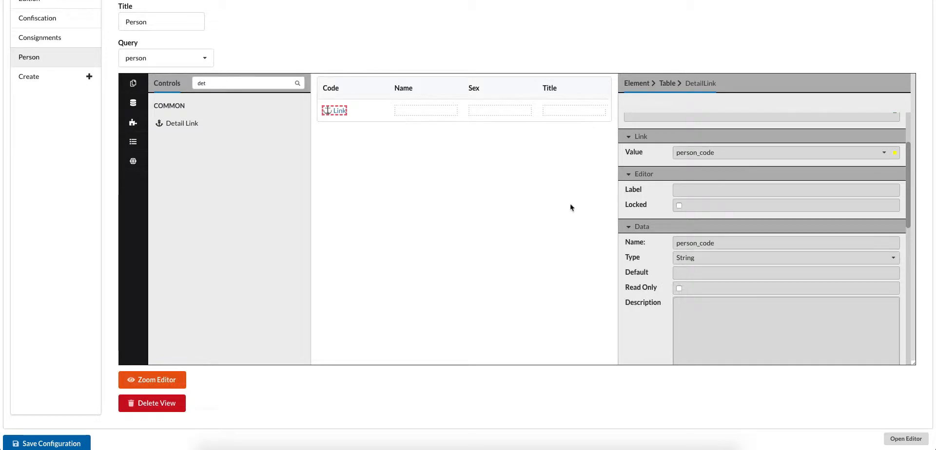
{"action": "left_click", "coordinate": [333, 129]}
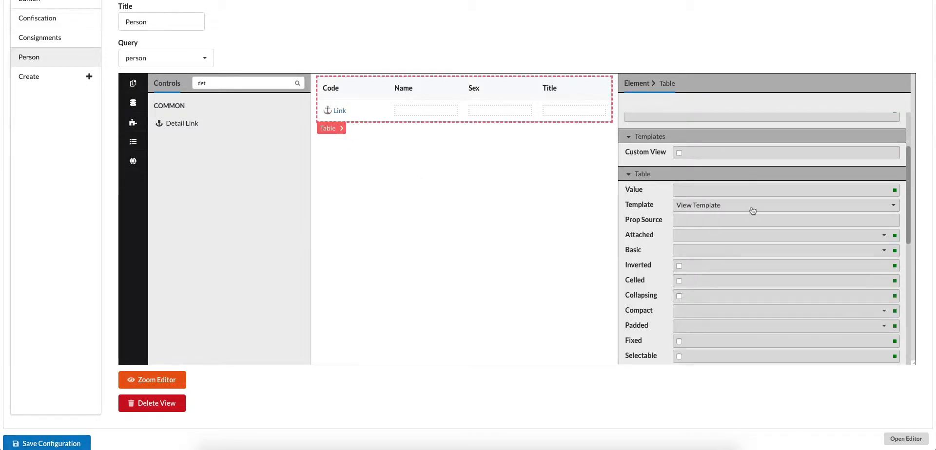
{"action": "left_click", "coordinate": [679, 153]}
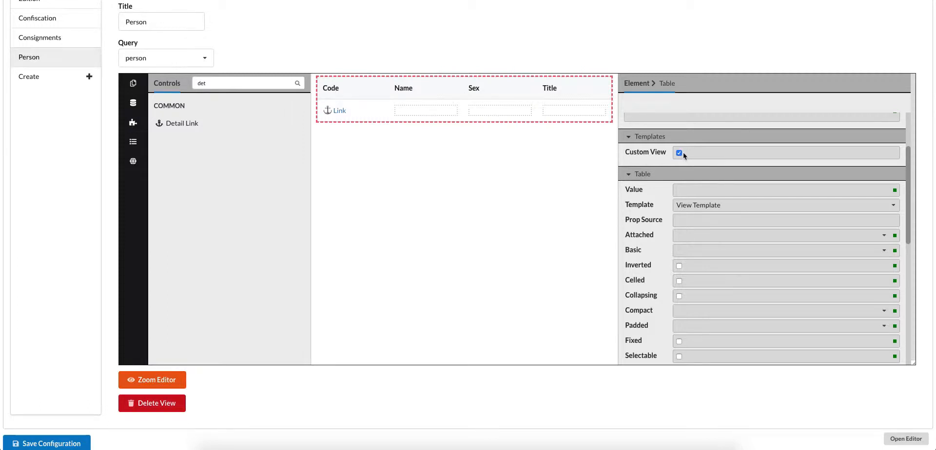
{"action": "scroll", "coordinate": [683, 153], "scroll_direction": "up", "scroll_amount": 1}
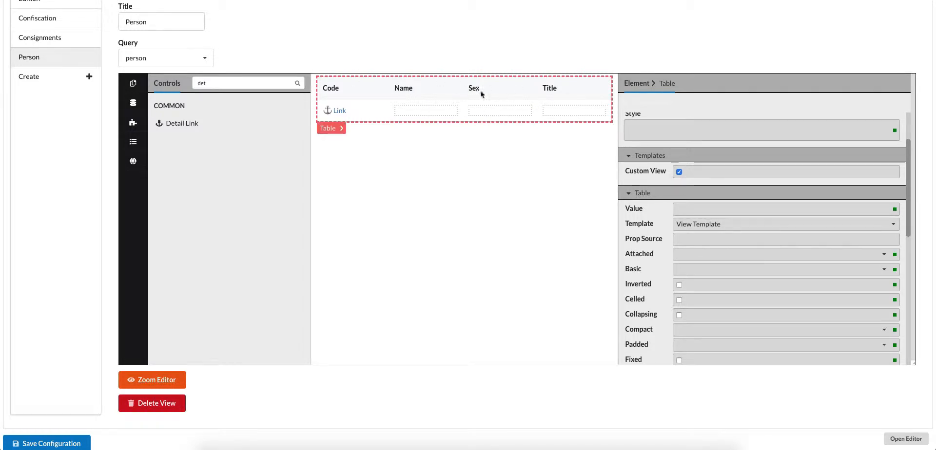
{"action": "left_click", "coordinate": [705, 227]}
{"action": "left_click", "coordinate": [705, 241]}
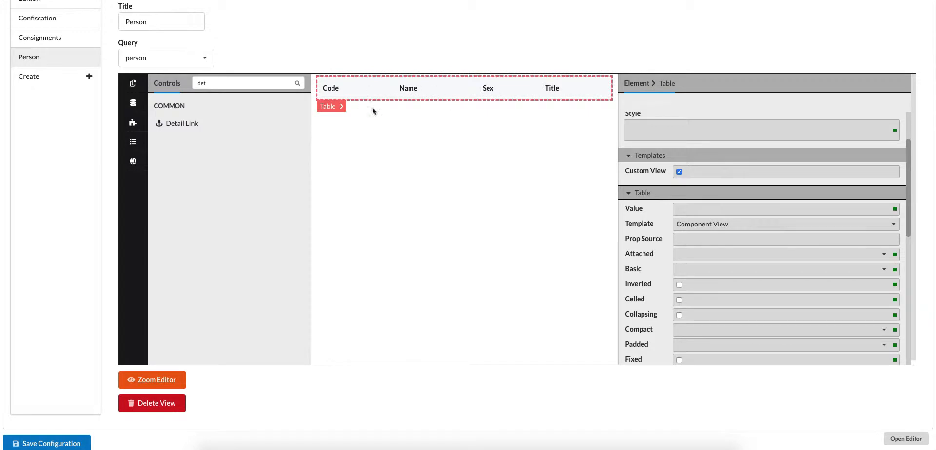
- Save the configuration and open the fourth person's edit page from its code link in the Person list
{"action": "left_click", "coordinate": [44, 442]}
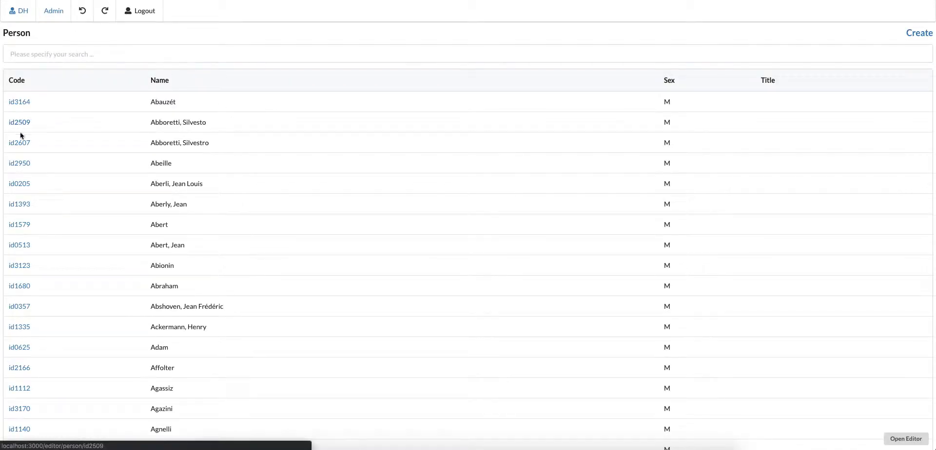
{"action": "left_click", "coordinate": [19, 165]}
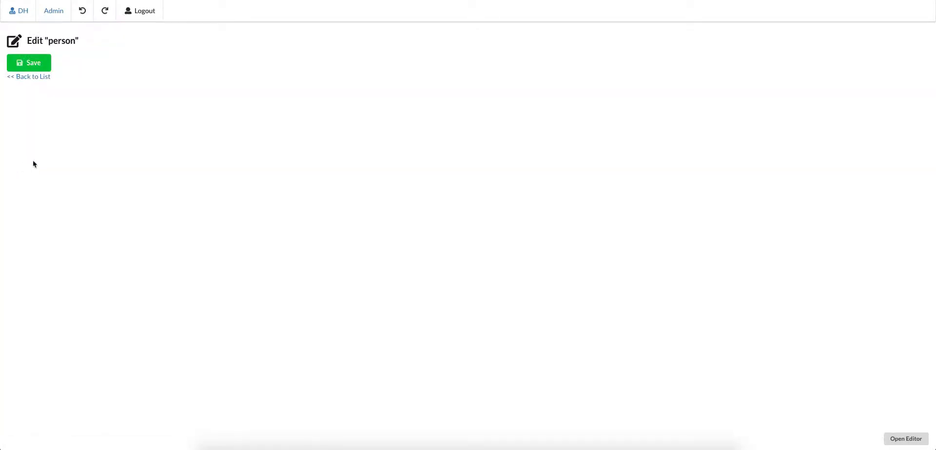